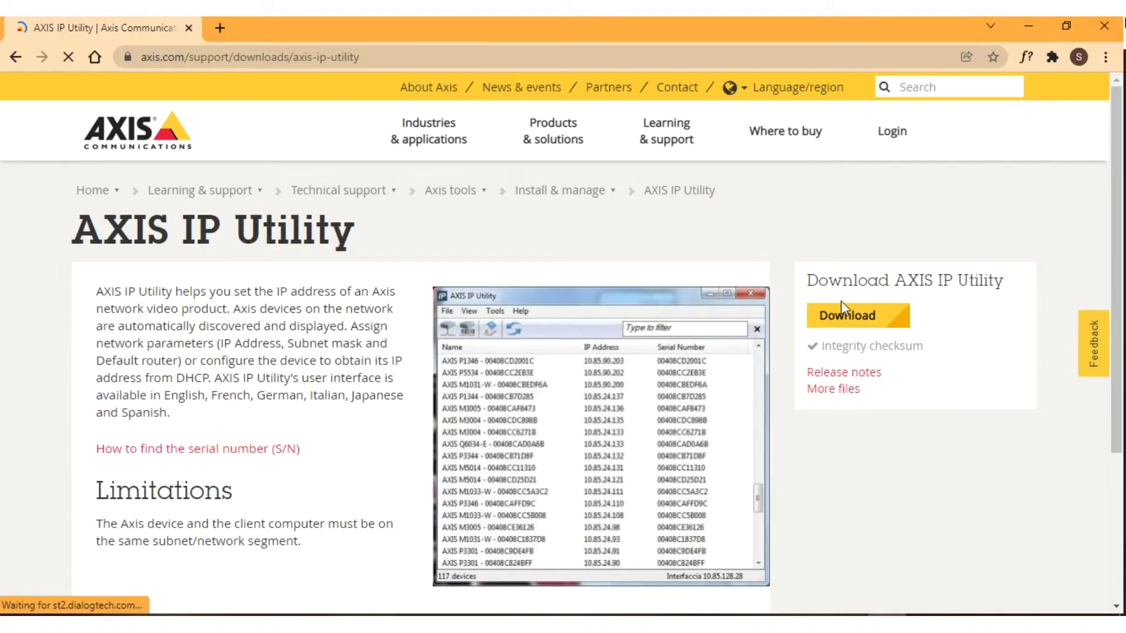
Step: Download AXIS IP Utility, run IPUtility.exe, and accept both licence agreements
{"action": "left_click", "coordinate": [824, 318]}
{"action": "scroll", "coordinate": [447, 453], "scroll_direction": "down", "scroll_amount": 10}
{"action": "scroll", "coordinate": [447, 452], "scroll_direction": "down", "scroll_amount": 10}
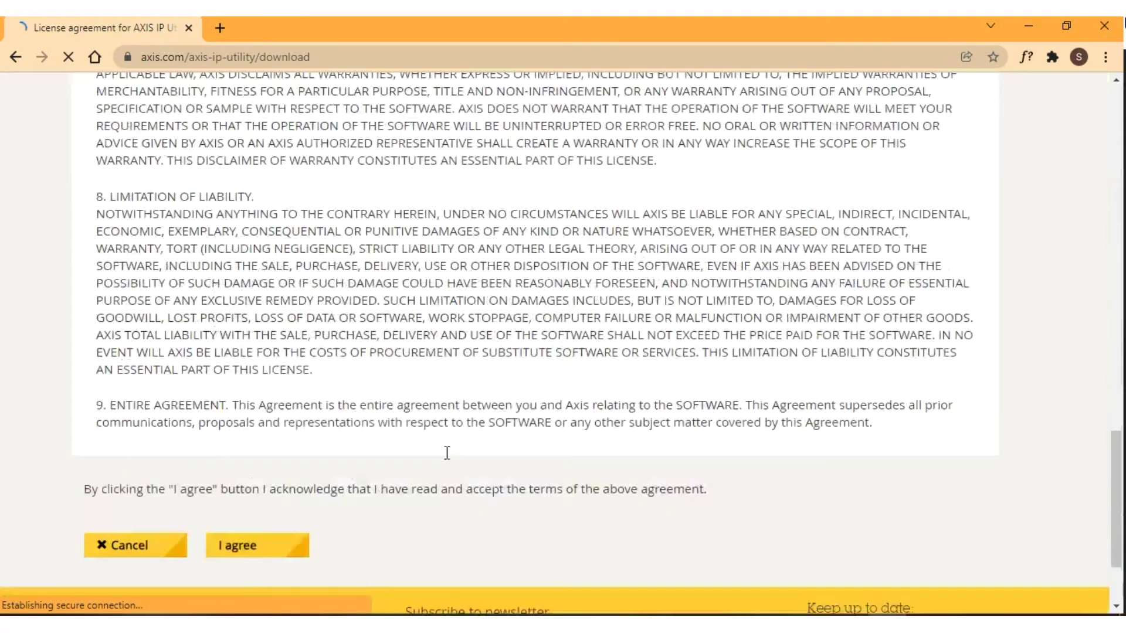
{"action": "left_click", "coordinate": [279, 423]}
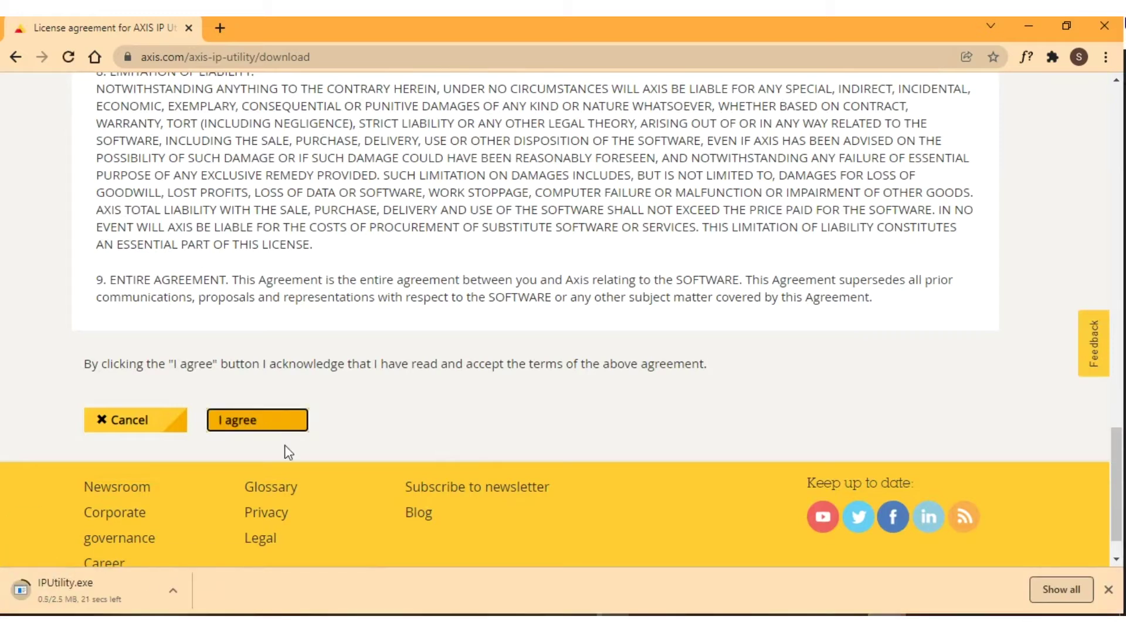
{"action": "left_click", "coordinate": [65, 590]}
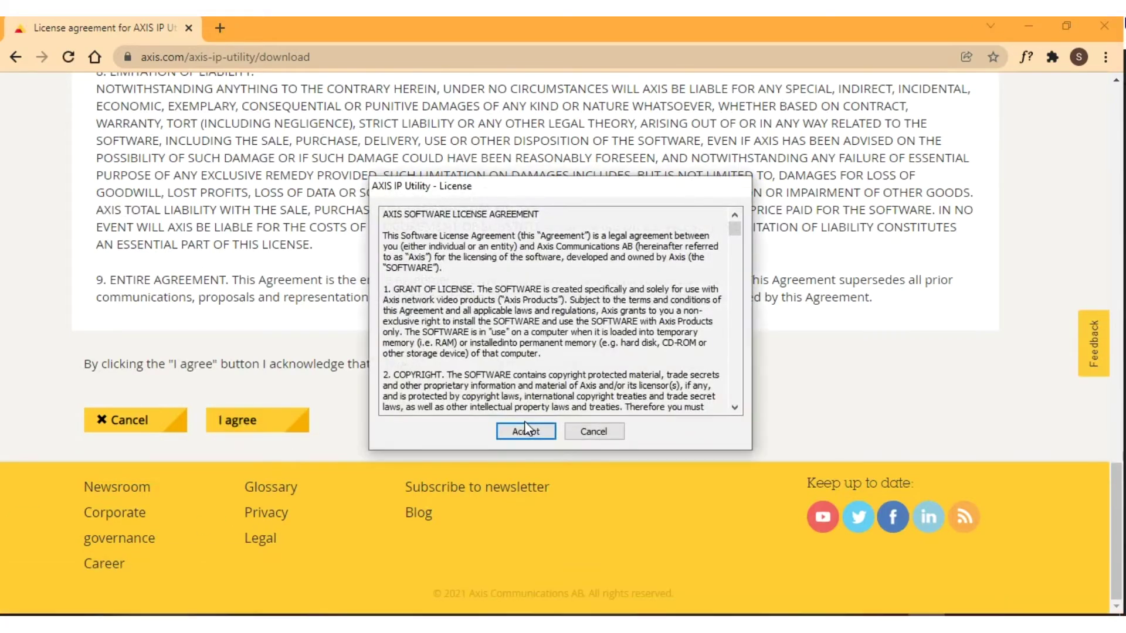
{"action": "left_click", "coordinate": [525, 431]}
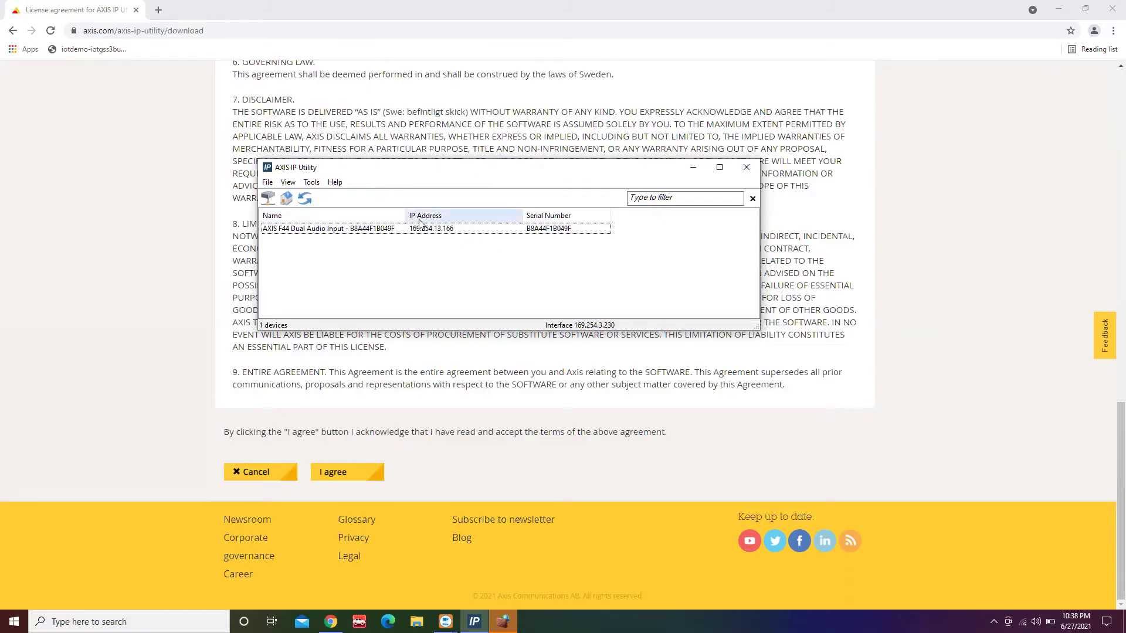
Step: Open the AXIS F44 Dual Audio Input camera's home page in the browser from IP Utility
{"action": "left_click", "coordinate": [378, 230]}
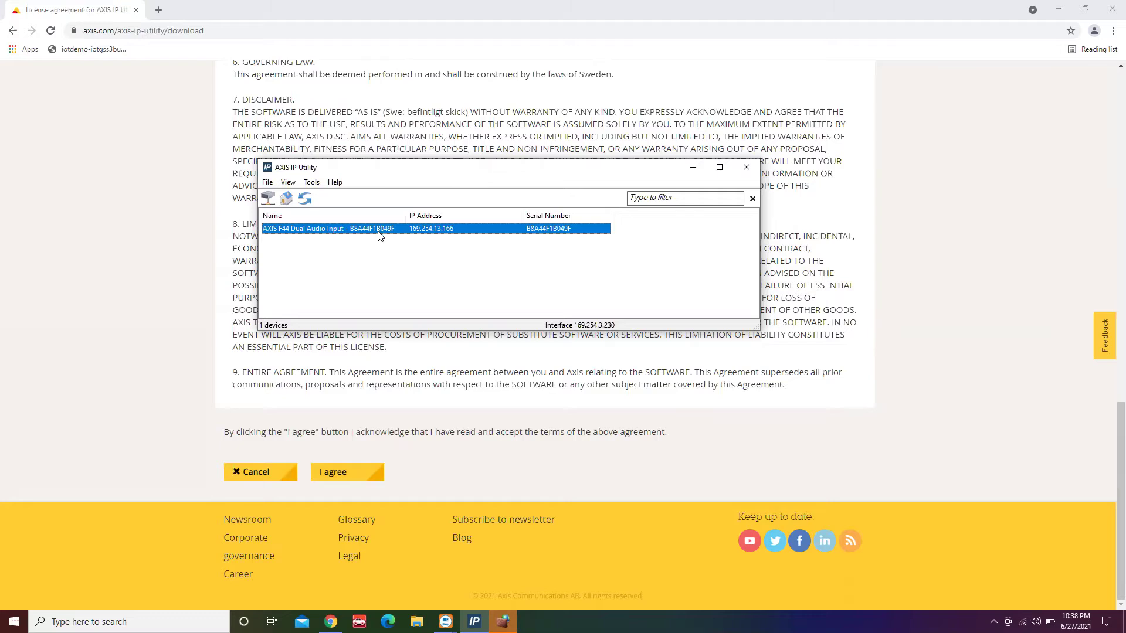
{"action": "left_click", "coordinate": [288, 199]}
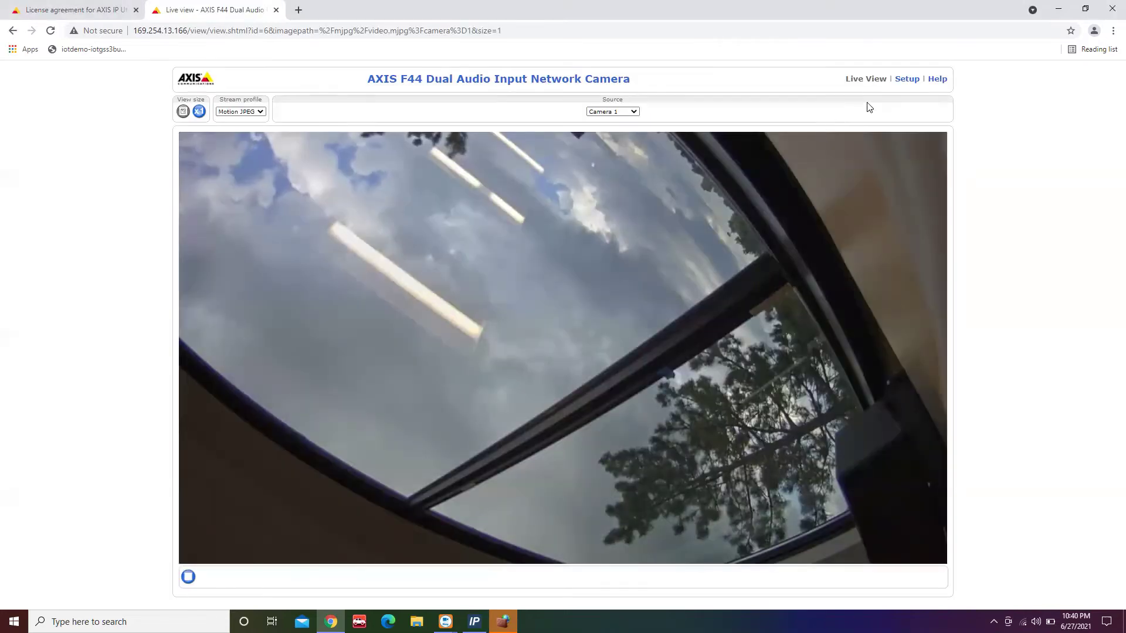
Step: Set and confirm the root account password, then tick Enable anonymous viewer login under Users
{"action": "left_click", "coordinate": [906, 80]}
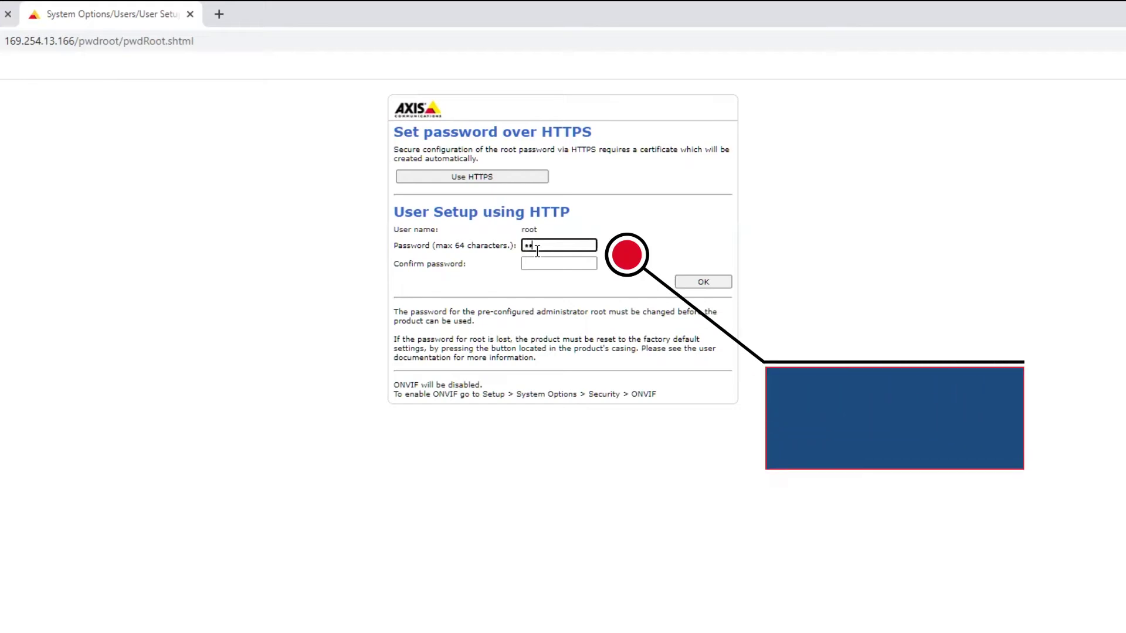
{"action": "type", "text": "ss"}
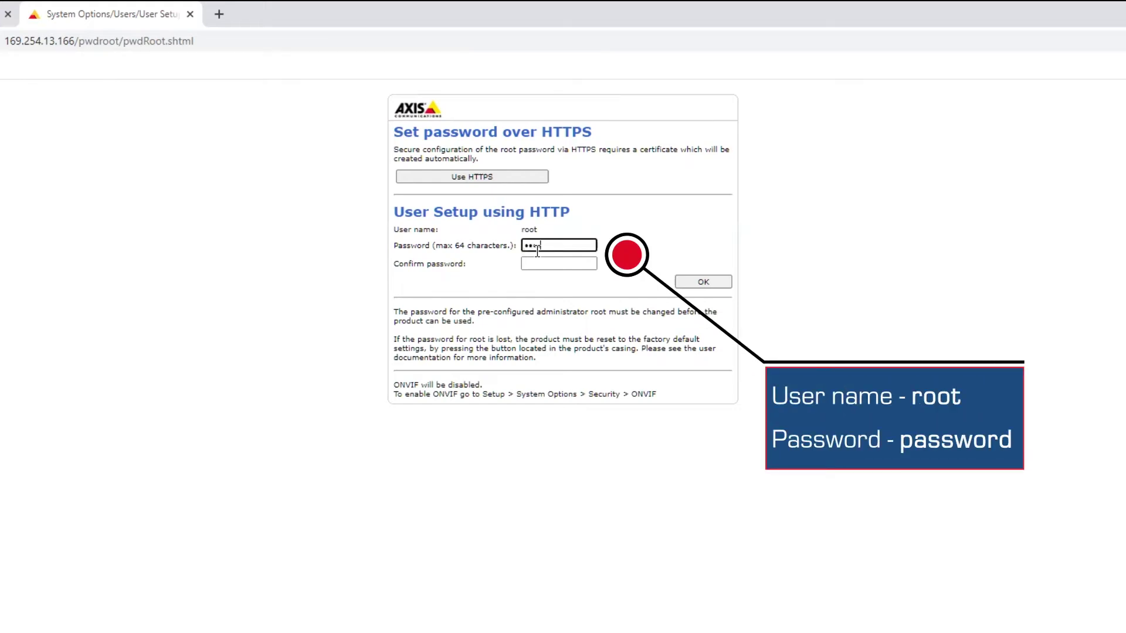
{"action": "type", "text": "word"}
{"action": "key", "text": "Tab"}
{"action": "type", "text": "password"}
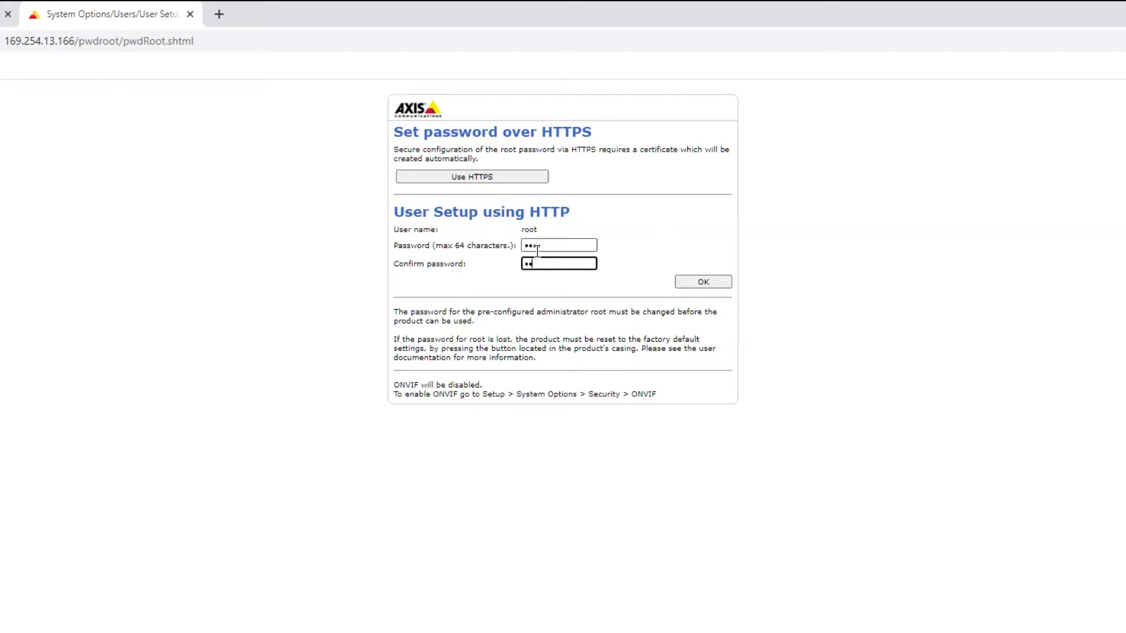
{"action": "key", "text": "Return"}
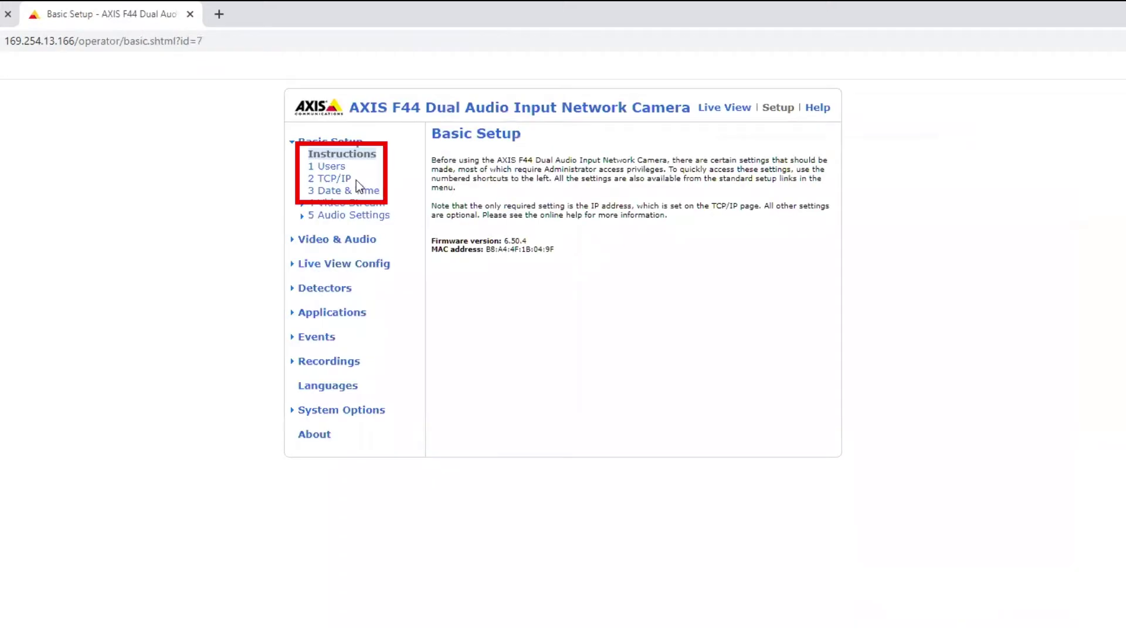
{"action": "left_click", "coordinate": [333, 167]}
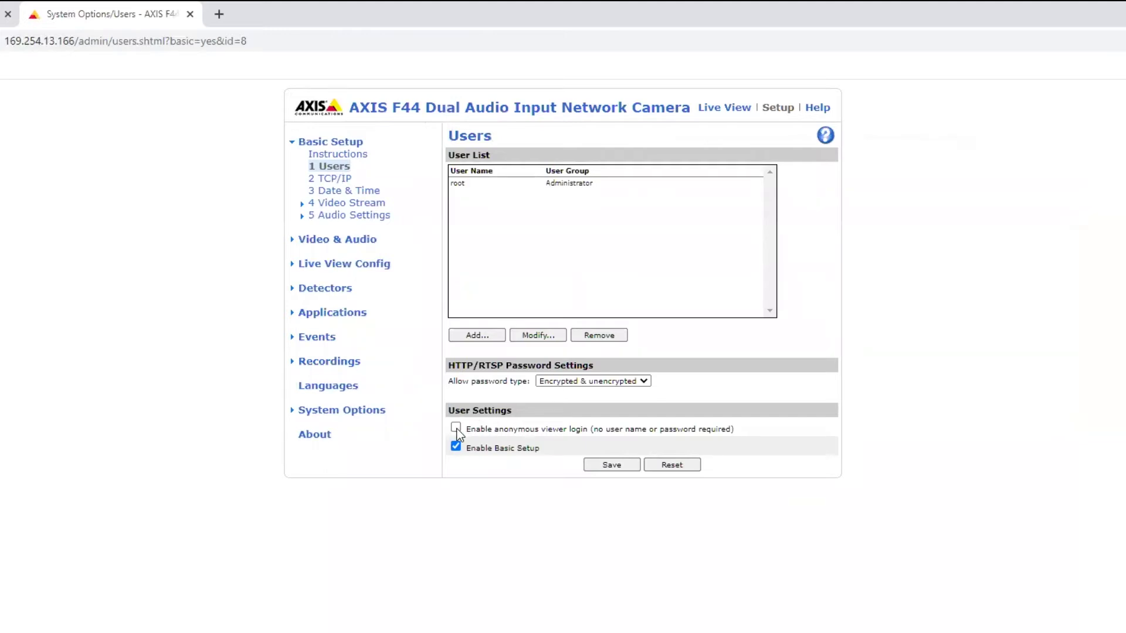
{"action": "left_click", "coordinate": [611, 466]}
Step: Save the Users settings and bring up the camera's actions in AXIS IP Utility
{"action": "left_click", "coordinate": [611, 466]}
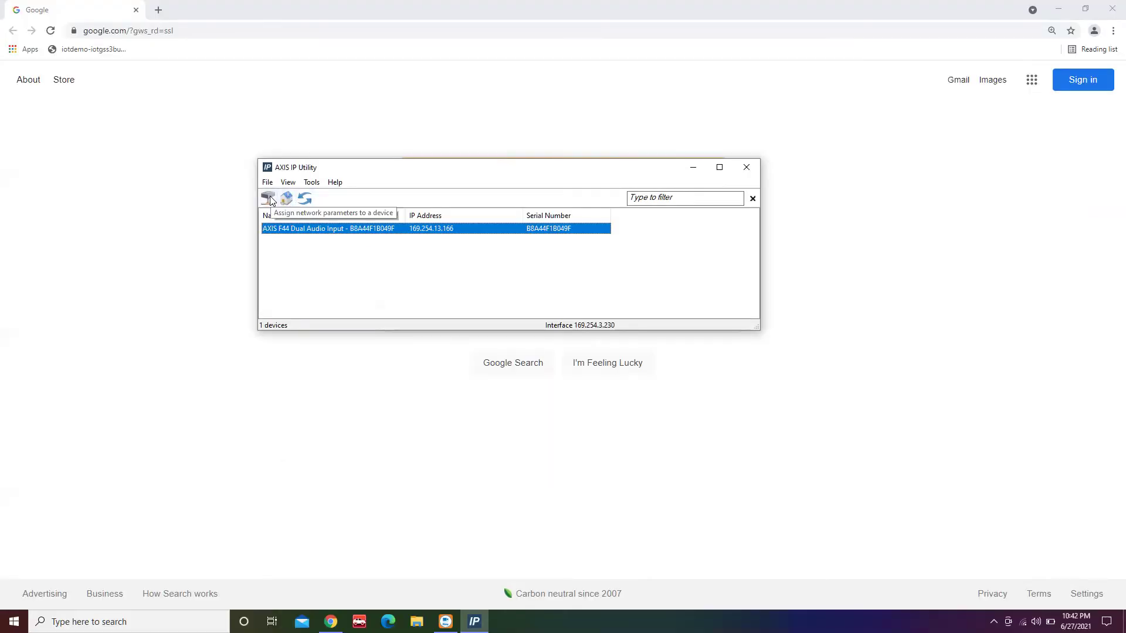
{"action": "left_click", "coordinate": [269, 197]}
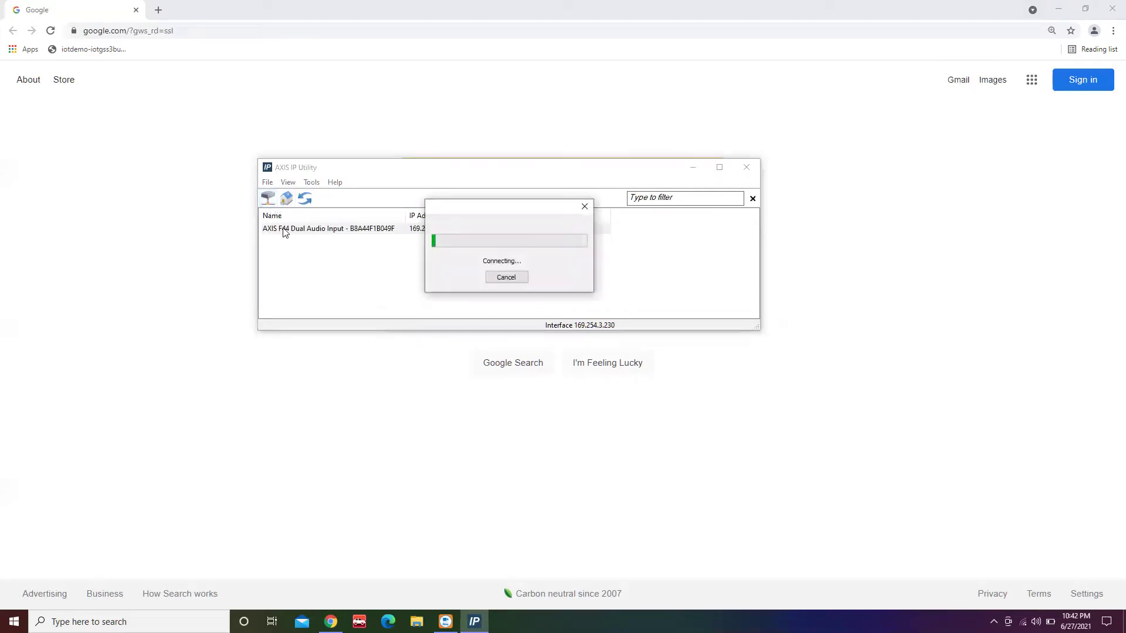
{"action": "right_click", "coordinate": [339, 229]}
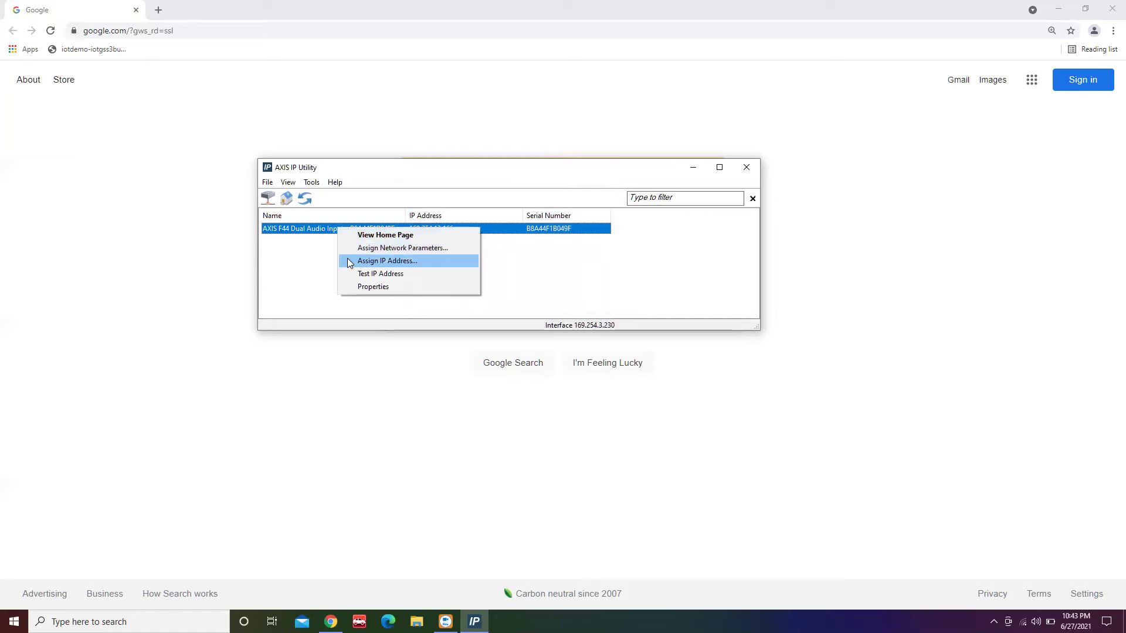
Step: Assign the camera IP 192.168.2.1 with router 255.255.255.254, then dismiss the address-in-use warning
{"action": "left_click", "coordinate": [349, 262]}
{"action": "type", "text": "192.168."}
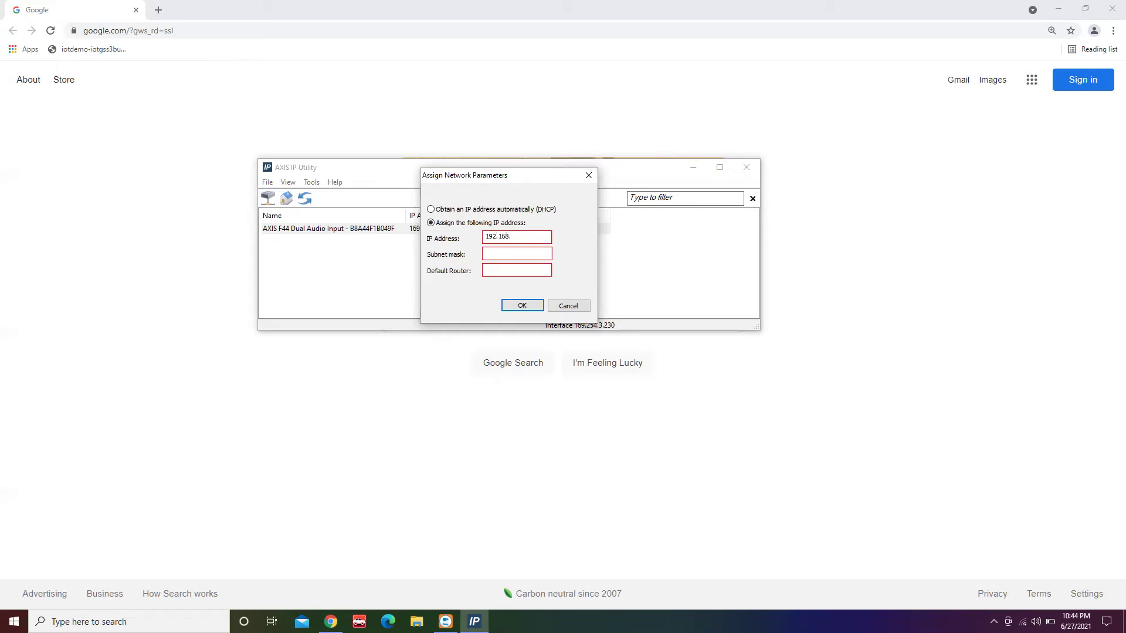
{"action": "type", "text": "2.1"}
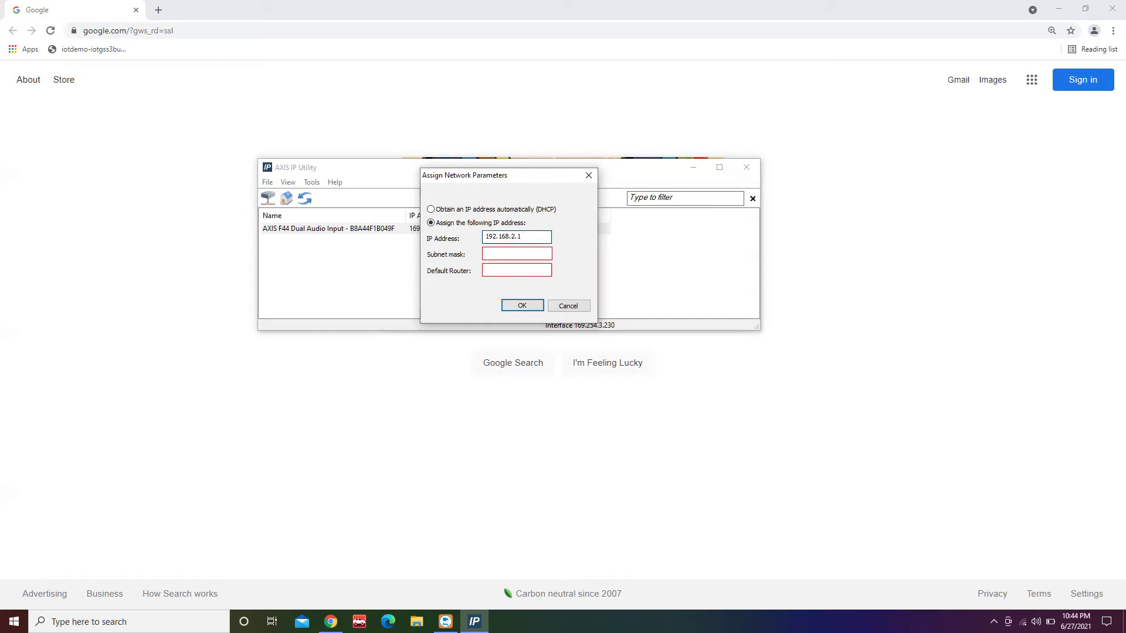
{"action": "type", "text": "55.255.2"}
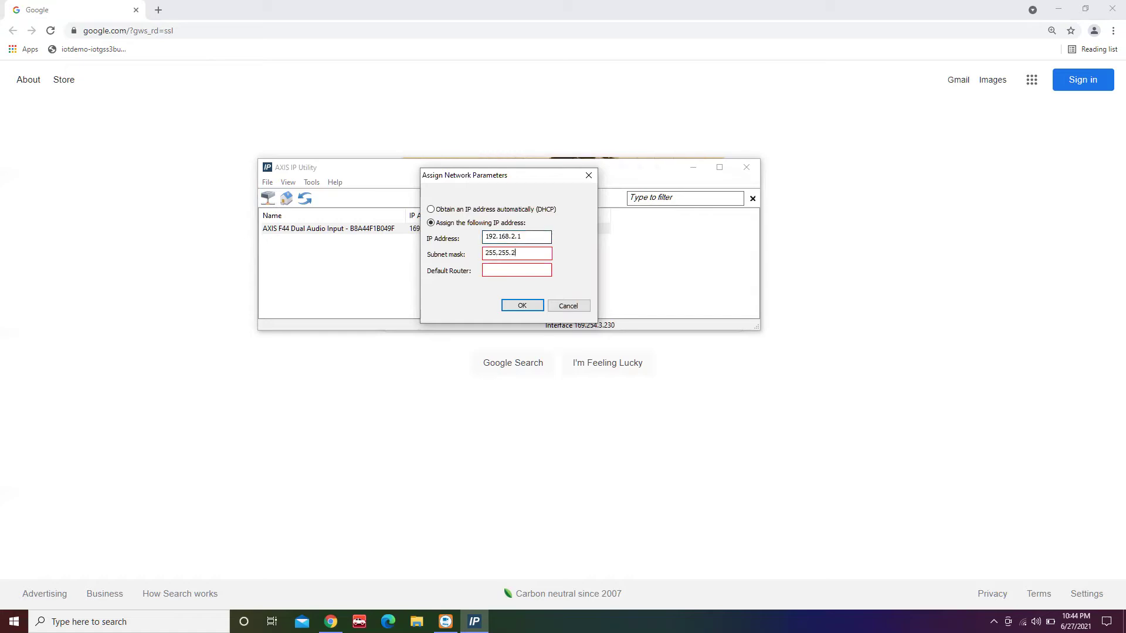
{"action": "type", "text": "55.0"}
{"action": "key", "text": "Tab"}
{"action": "type", "text": "255."}
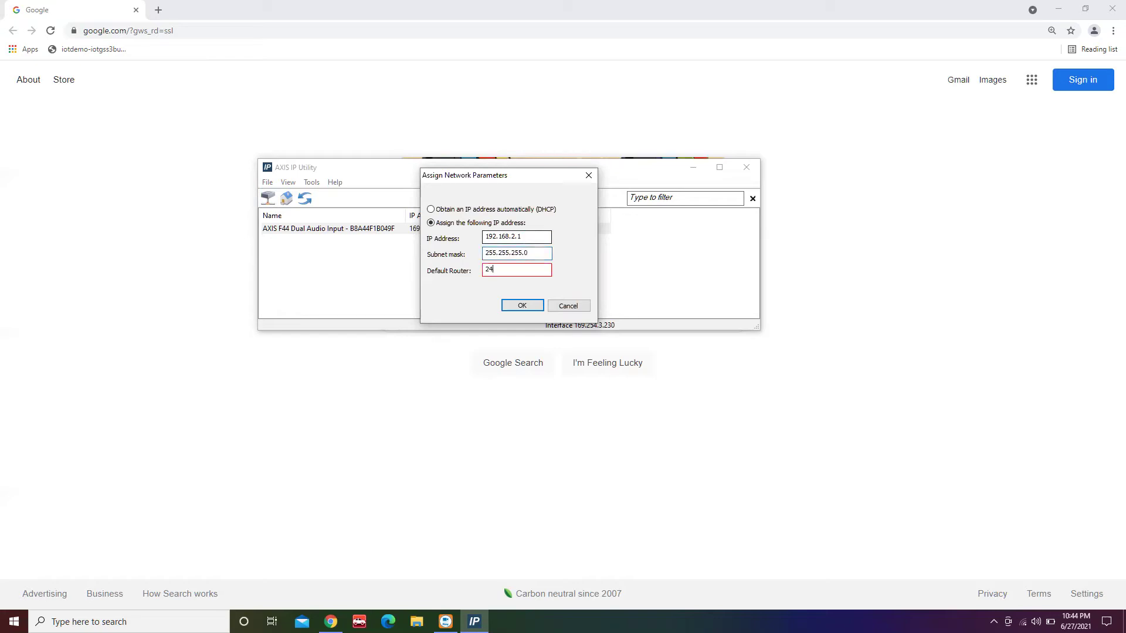
{"action": "type", "text": "255."}
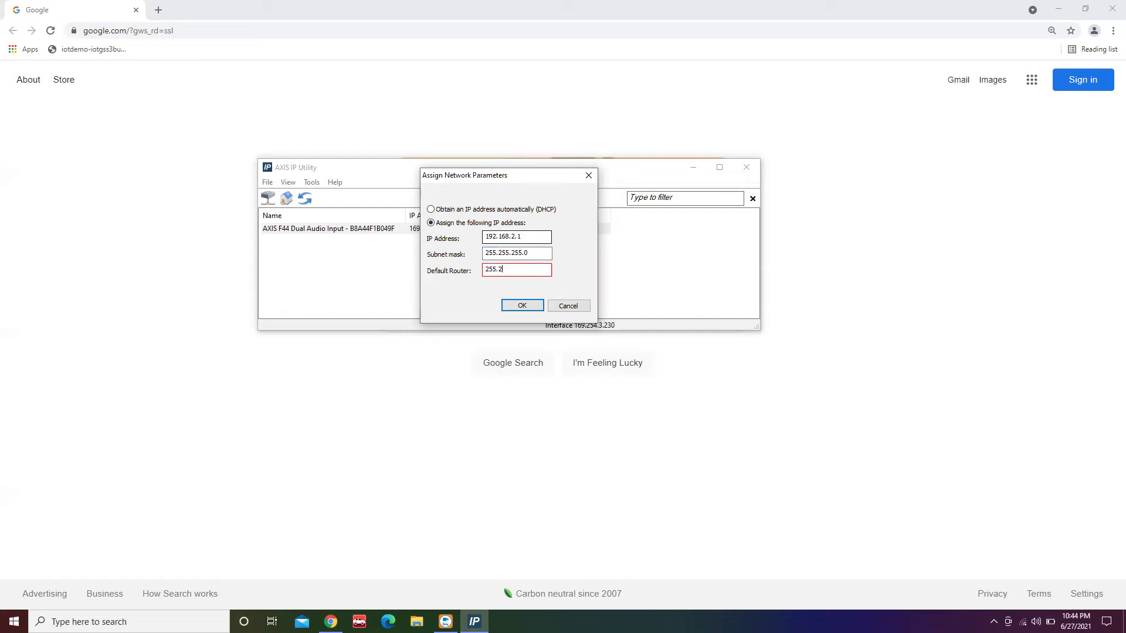
{"action": "type", "text": "255.254"}
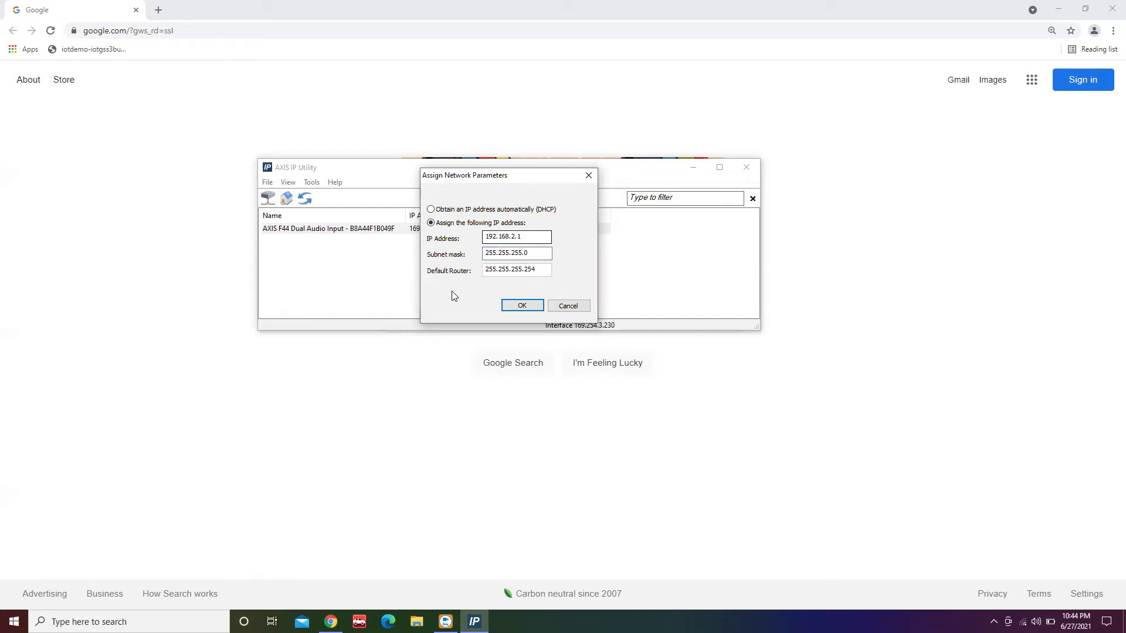
{"action": "left_click", "coordinate": [508, 305]}
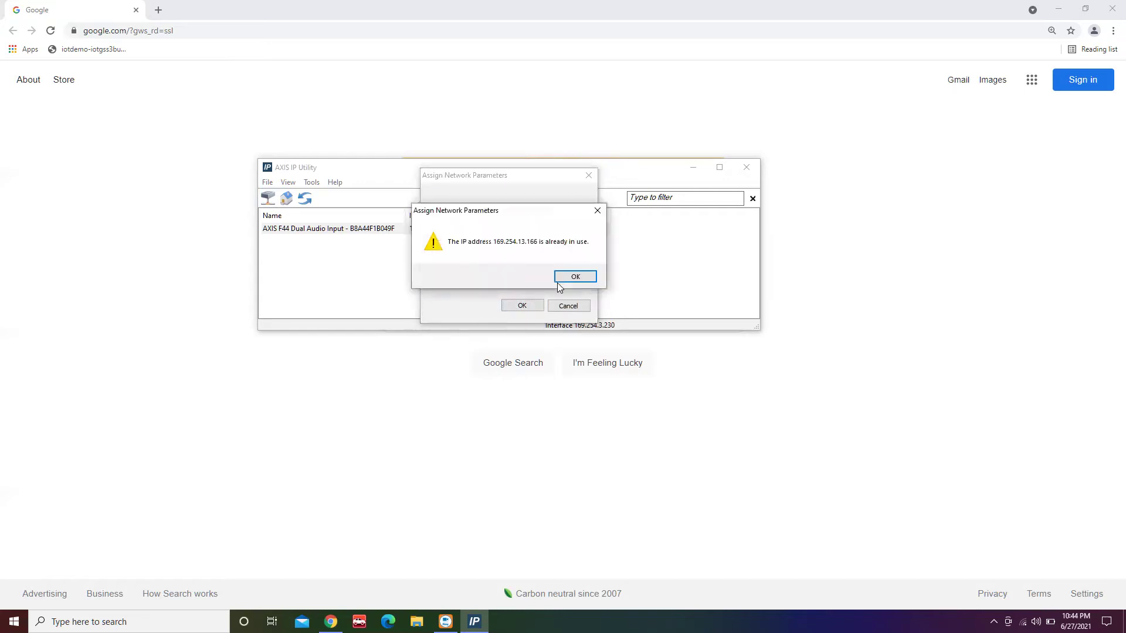
{"action": "left_click", "coordinate": [566, 280]}
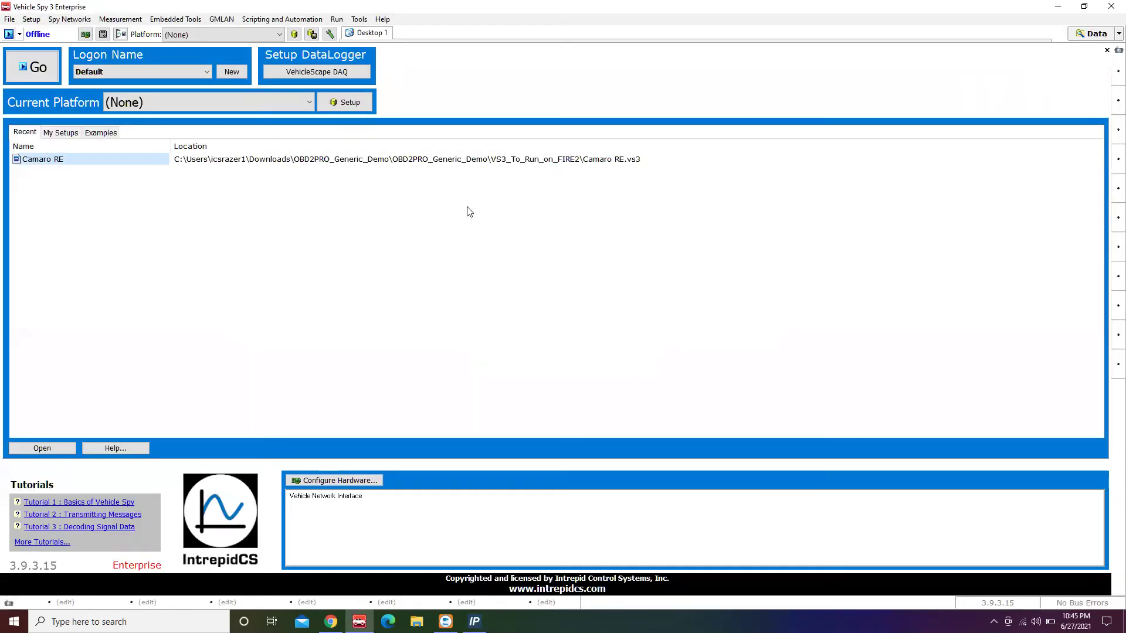
Step: Turn on video logging from the Ethernet DAQ port in VehicleScape DAQ's Standalone Logging
{"action": "left_click", "coordinate": [348, 72]}
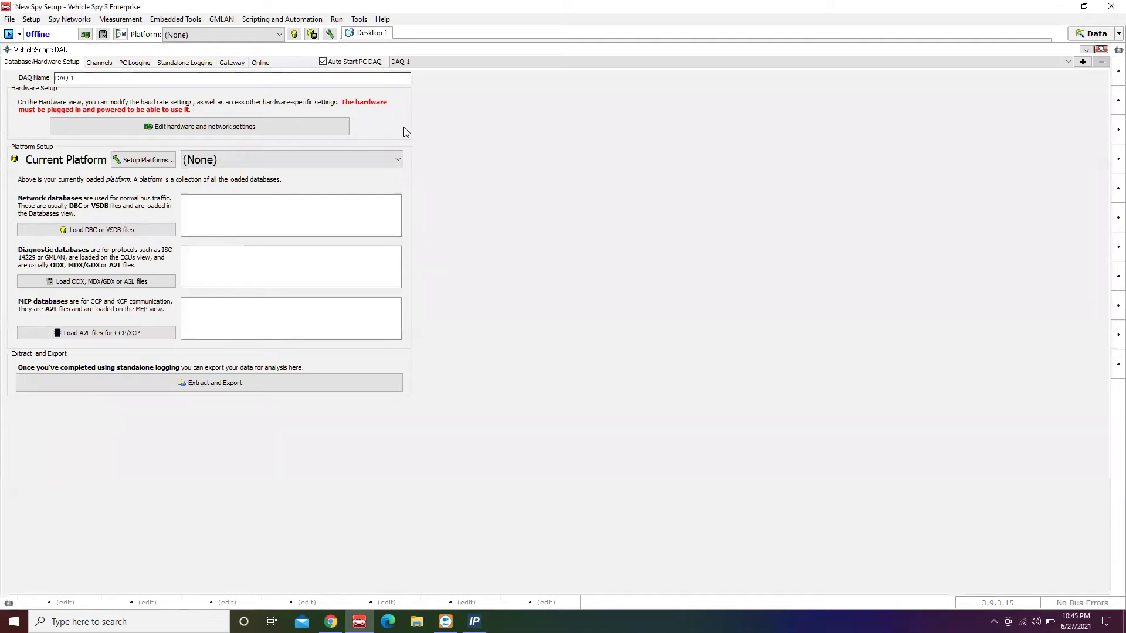
{"action": "left_click", "coordinate": [191, 63]}
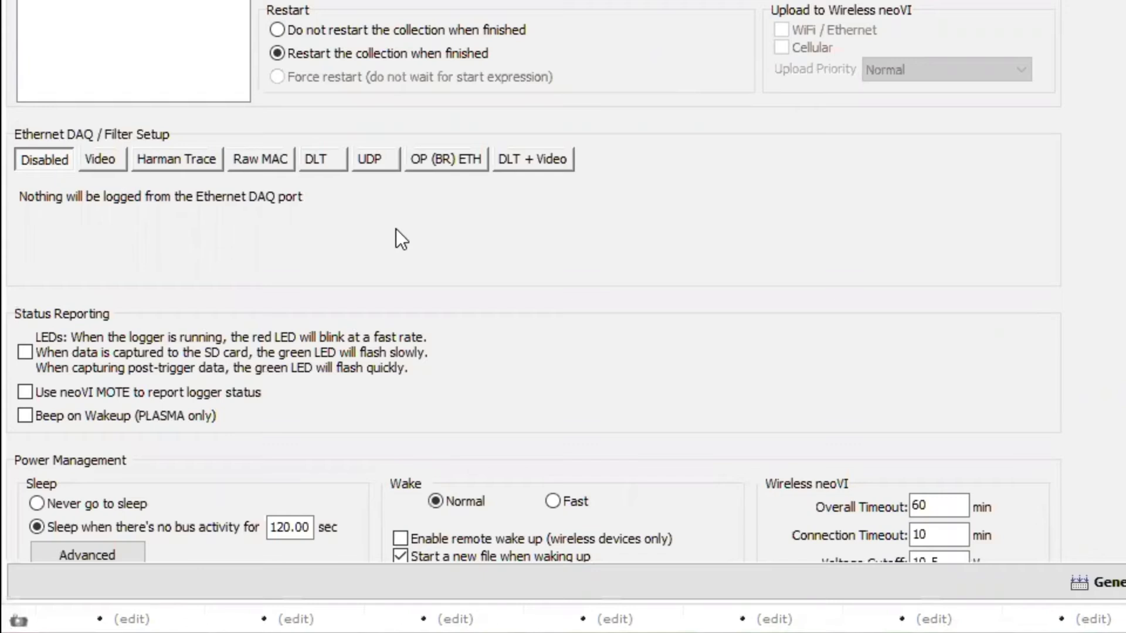
{"action": "left_click", "coordinate": [109, 163]}
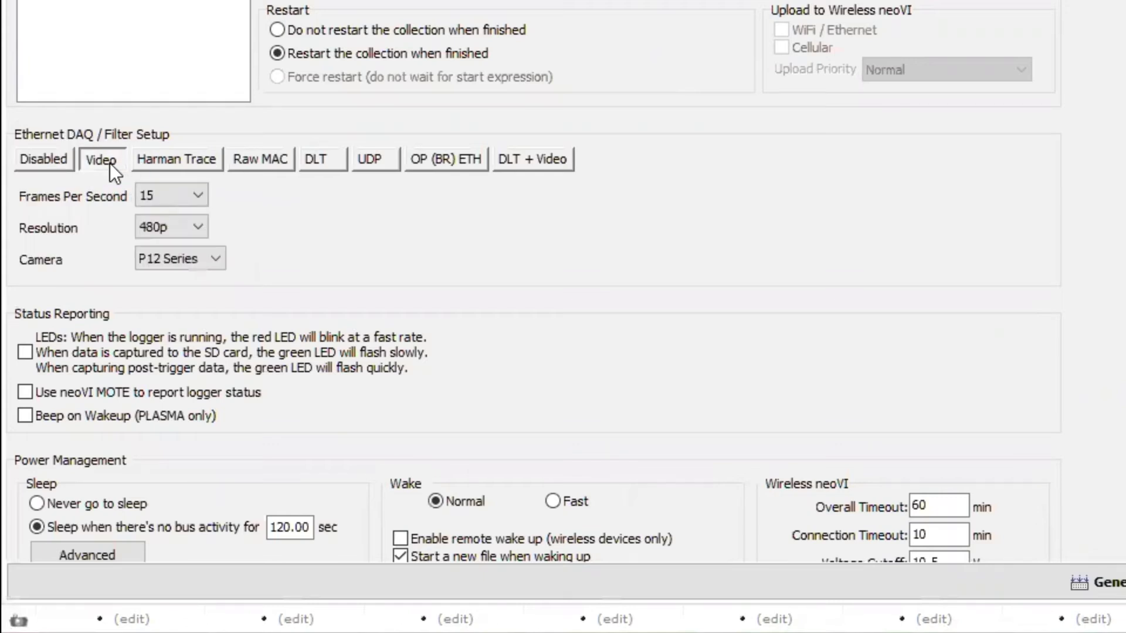
Step: Set the video to 1080p resolution, F Series camera, and 15 frames per second
{"action": "left_click", "coordinate": [143, 226]}
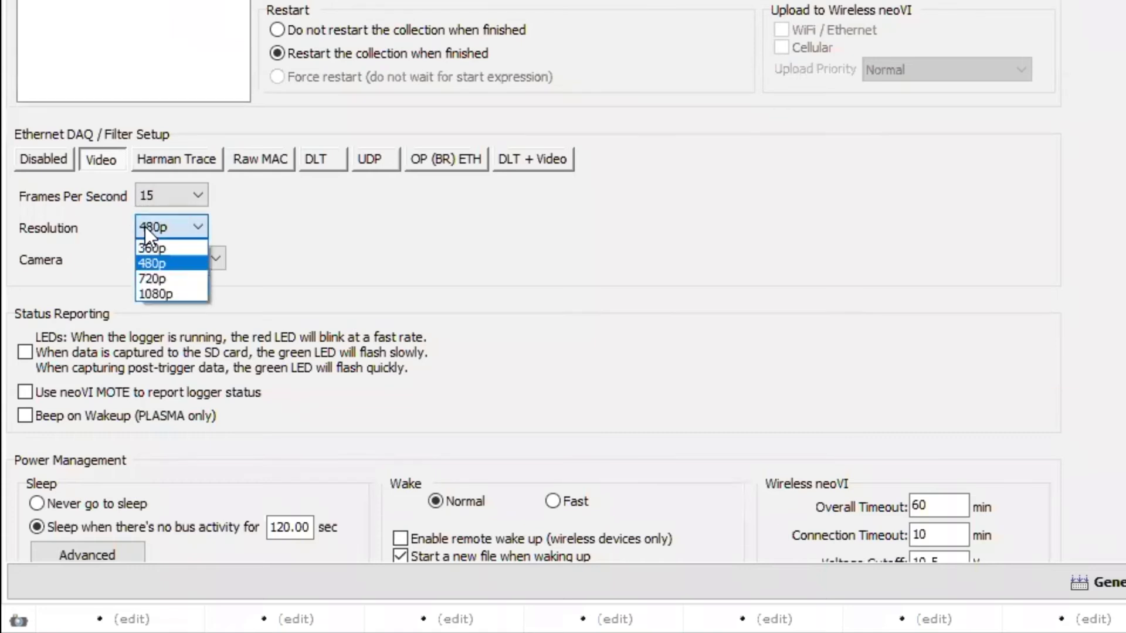
{"action": "left_click", "coordinate": [153, 295]}
{"action": "left_click", "coordinate": [163, 266]}
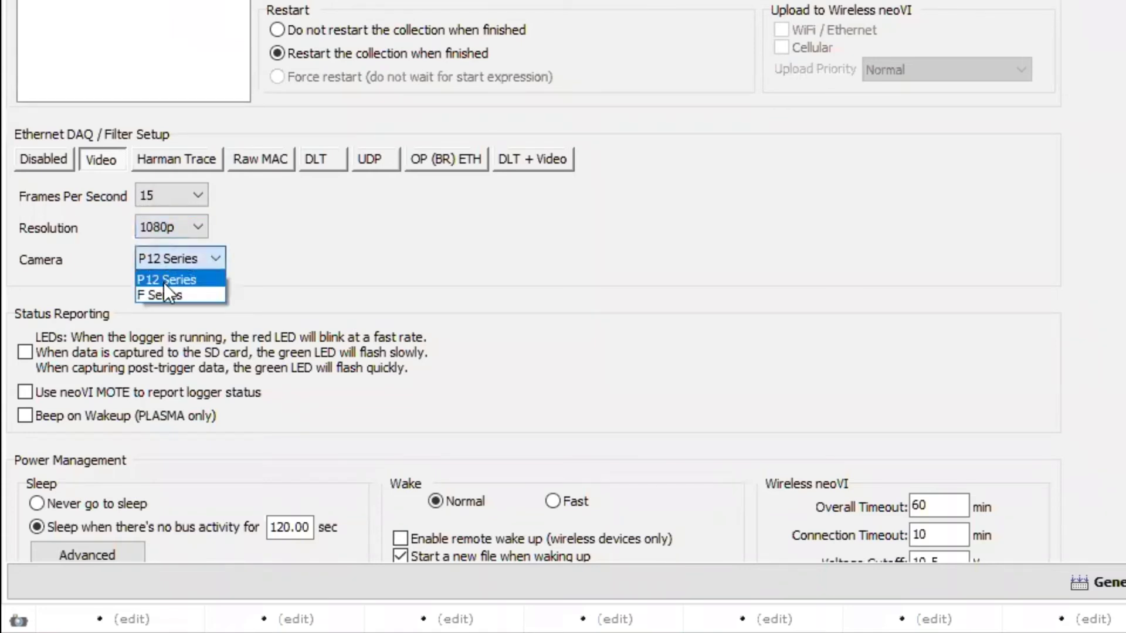
{"action": "left_click", "coordinate": [159, 296]}
{"action": "left_click", "coordinate": [159, 201]}
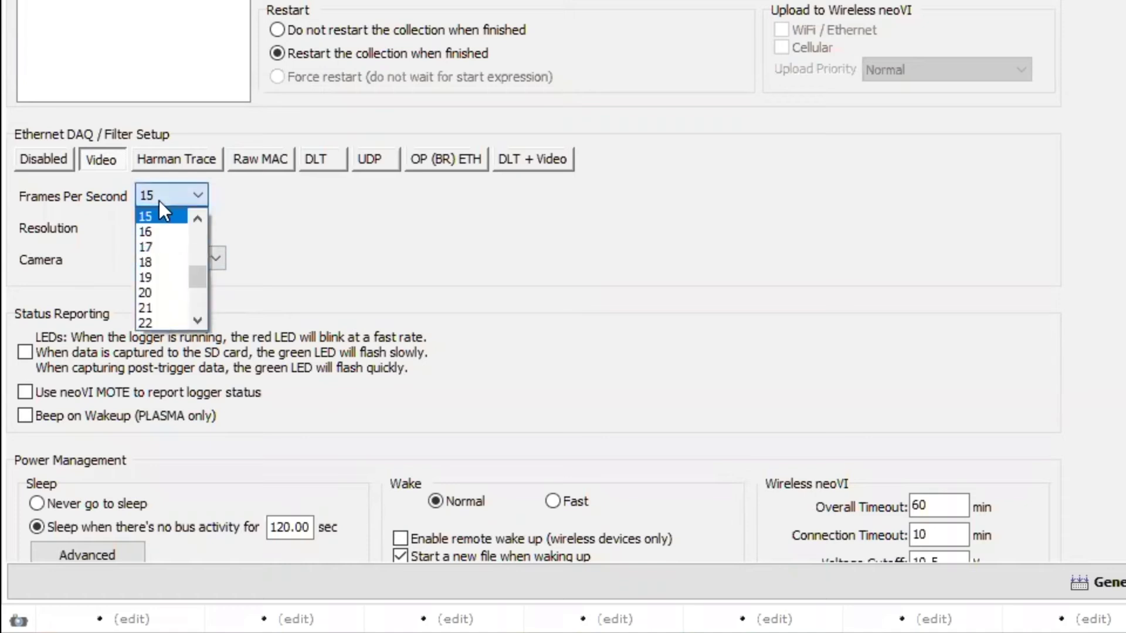
{"action": "left_click", "coordinate": [164, 193]}
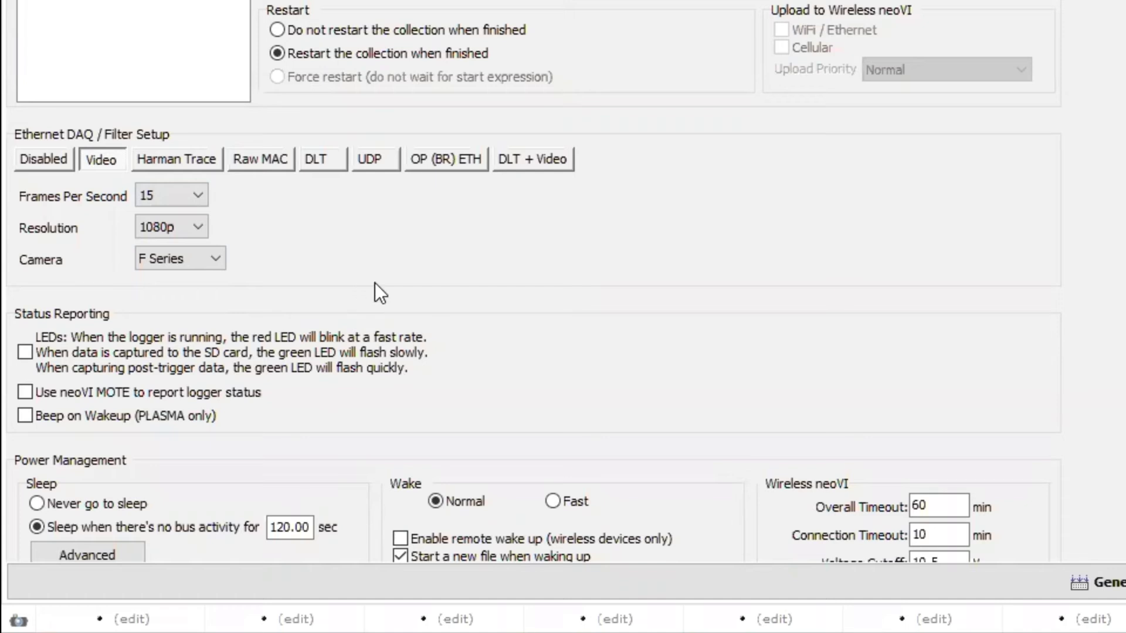
{"action": "scroll", "coordinate": [374, 283], "scroll_direction": "down", "scroll_amount": 3}
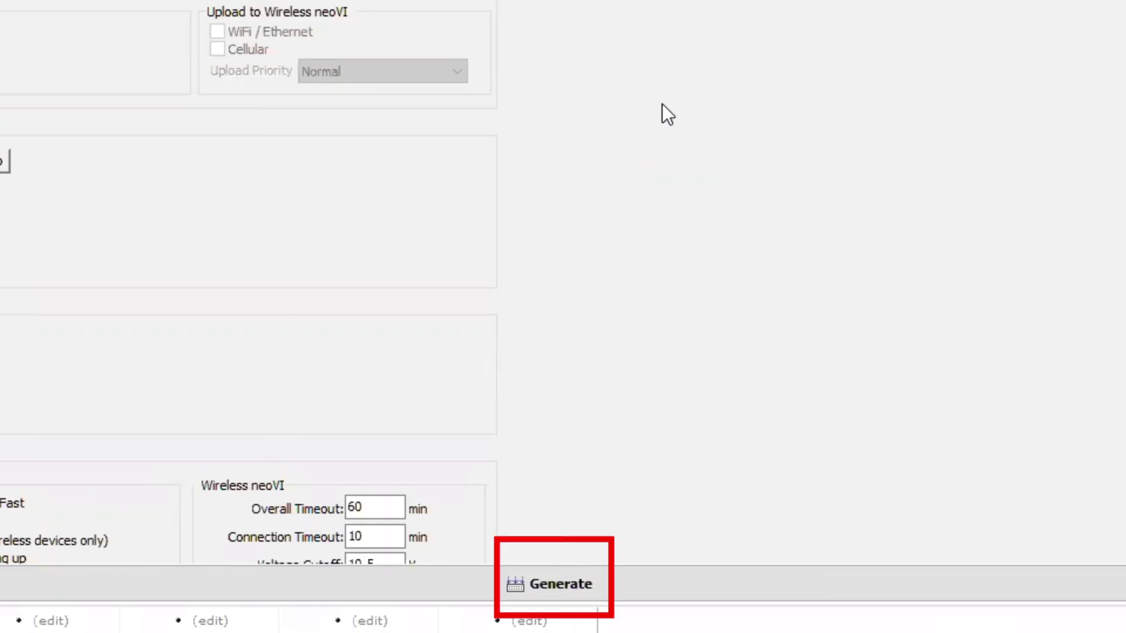
Step: Generate the CoreMini, send it to the neoVI ION, and close the generator after success
{"action": "left_click", "coordinate": [247, 581]}
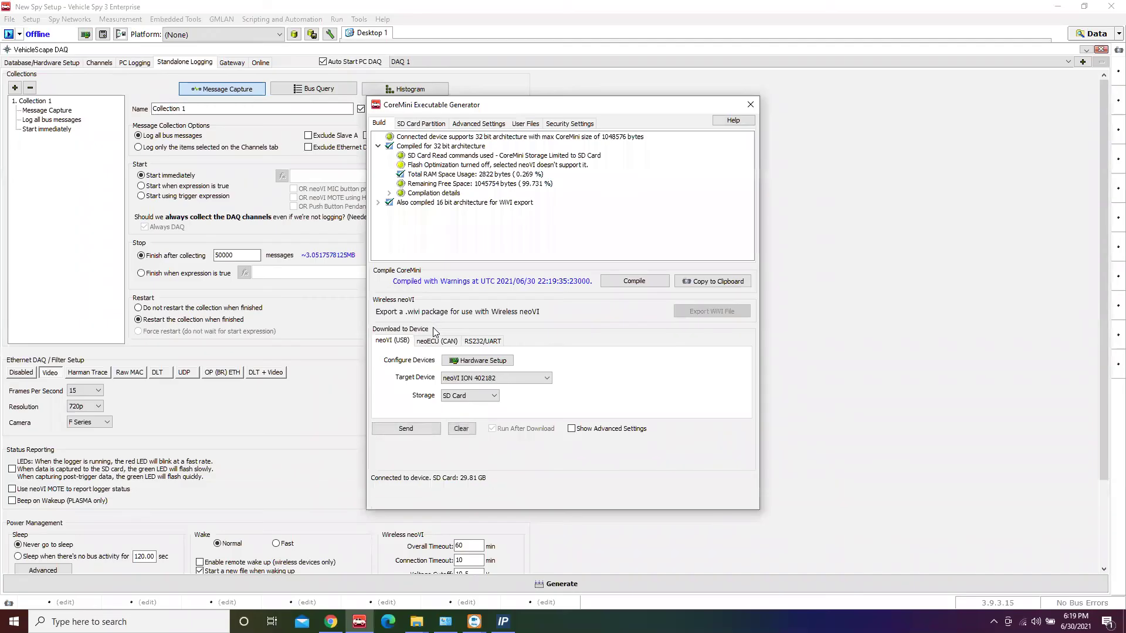
{"action": "left_click", "coordinate": [414, 428]}
{"action": "left_click", "coordinate": [749, 105]}
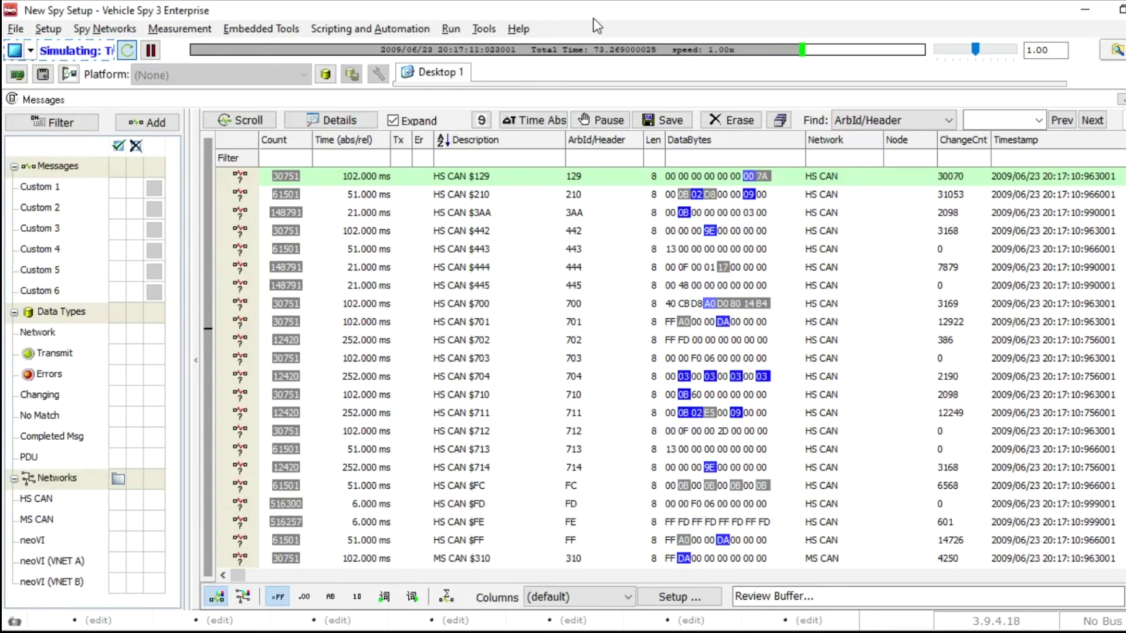
Step: In Tools > Extract / Export advanced settings, enable SerDes 'Generate Video from Extracted Images'
{"action": "left_click", "coordinate": [483, 28]}
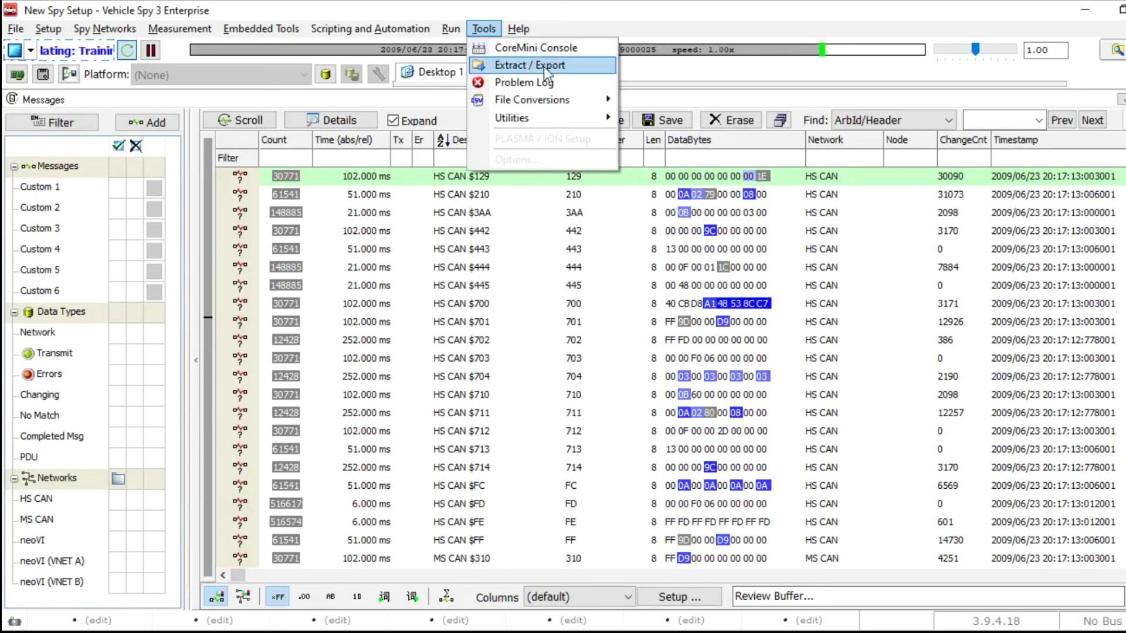
{"action": "left_click", "coordinate": [575, 73]}
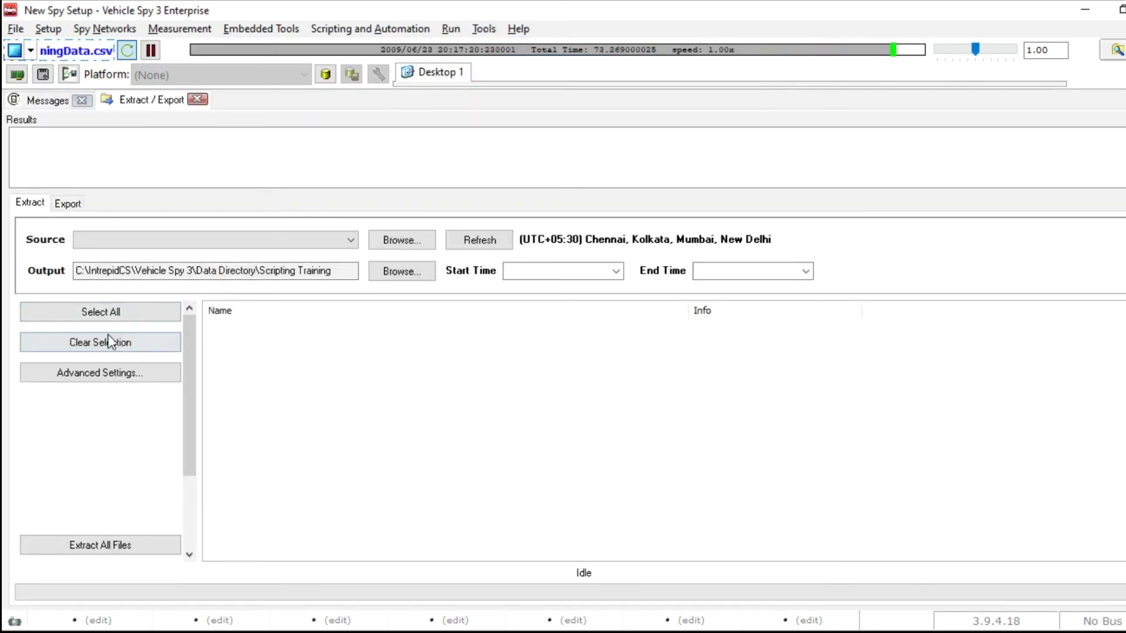
{"action": "left_click", "coordinate": [160, 372]}
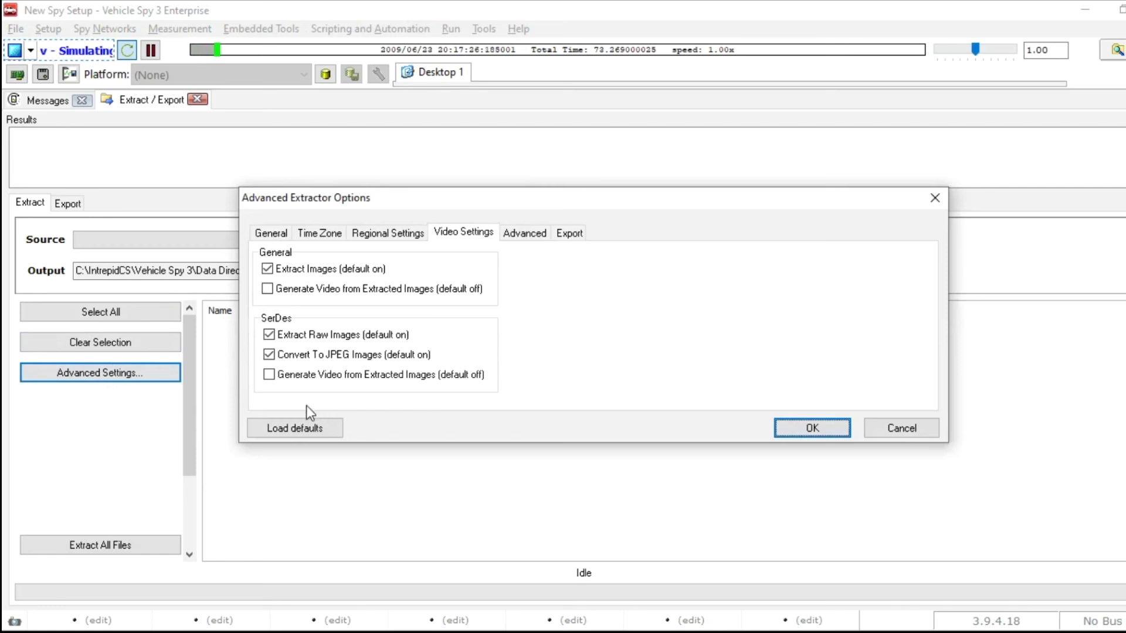
{"action": "left_click", "coordinate": [269, 376]}
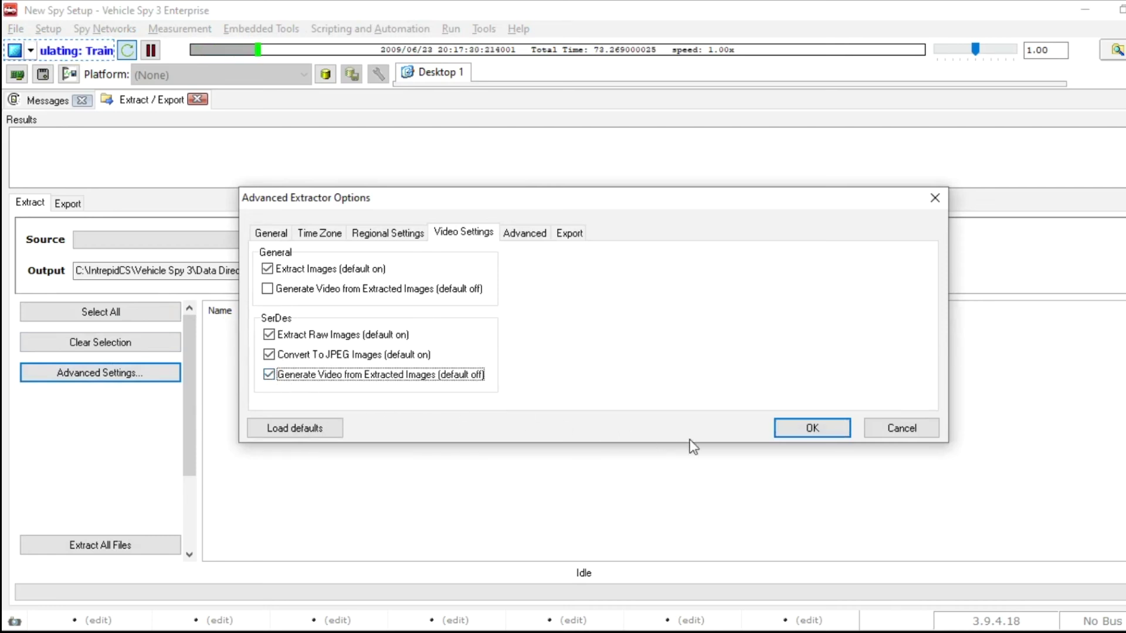
{"action": "left_click", "coordinate": [829, 434]}
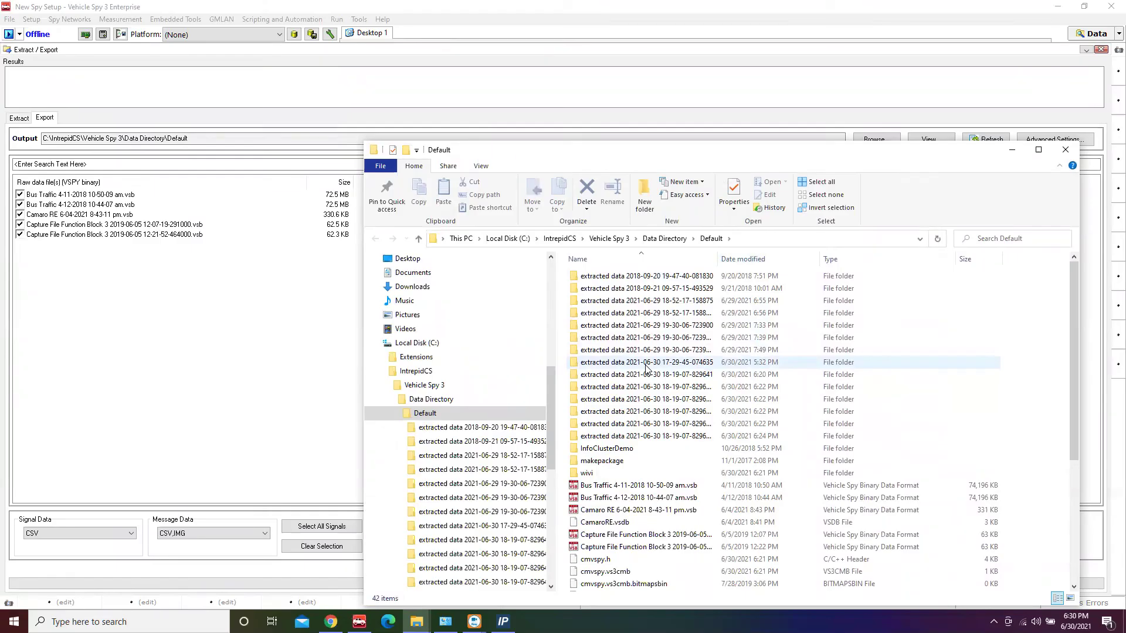
{"action": "double_click", "coordinate": [647, 365]}
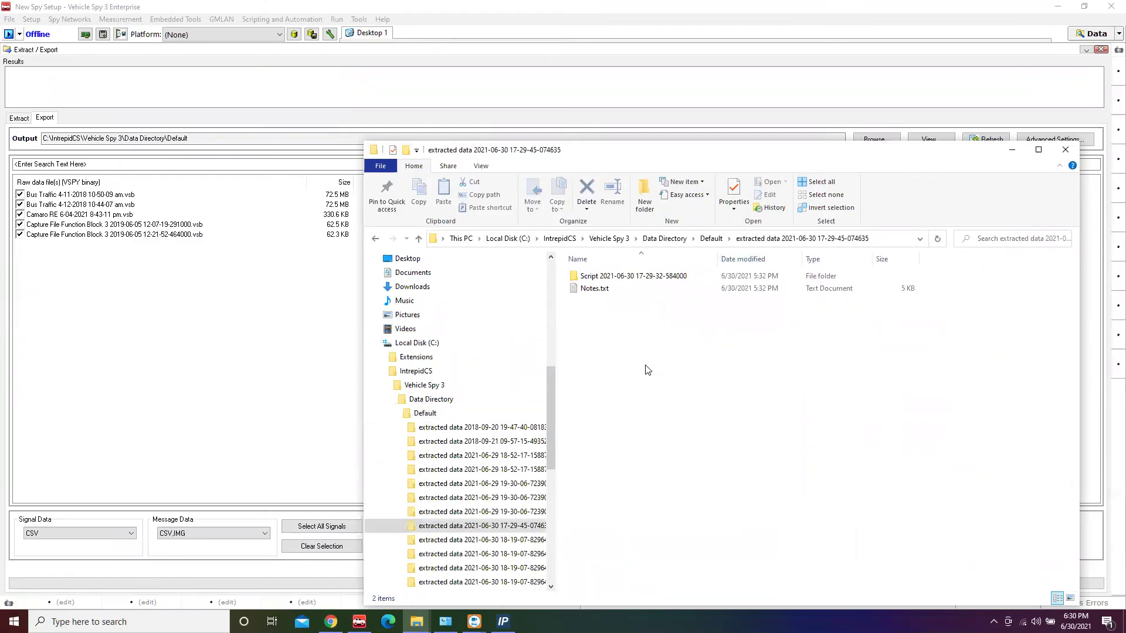
{"action": "double_click", "coordinate": [647, 280]}
{"action": "double_click", "coordinate": [647, 278]}
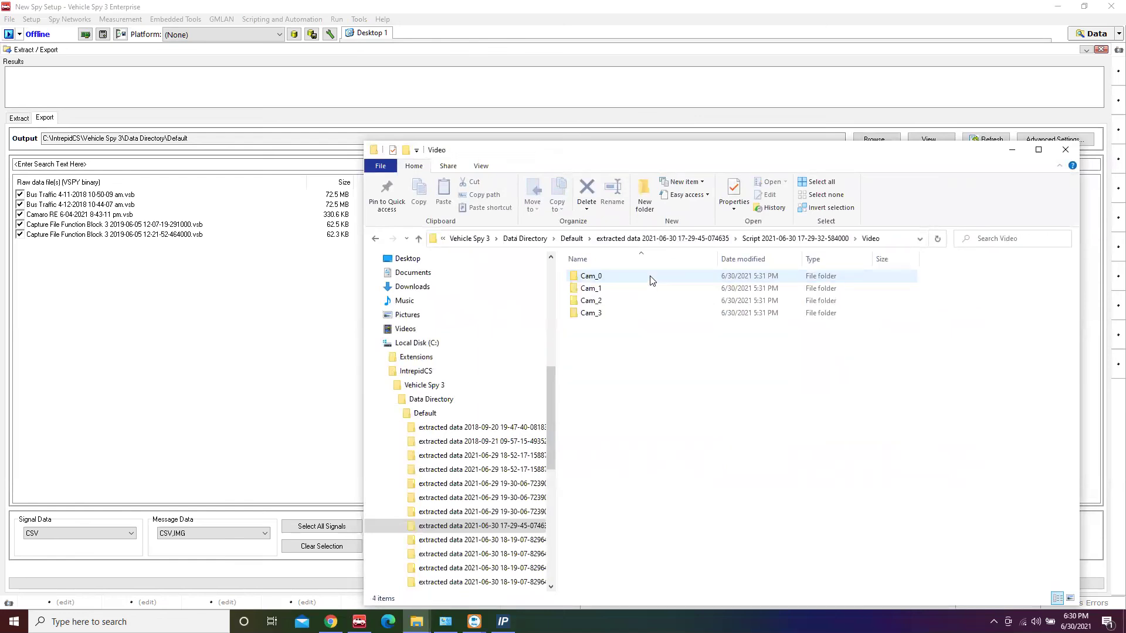